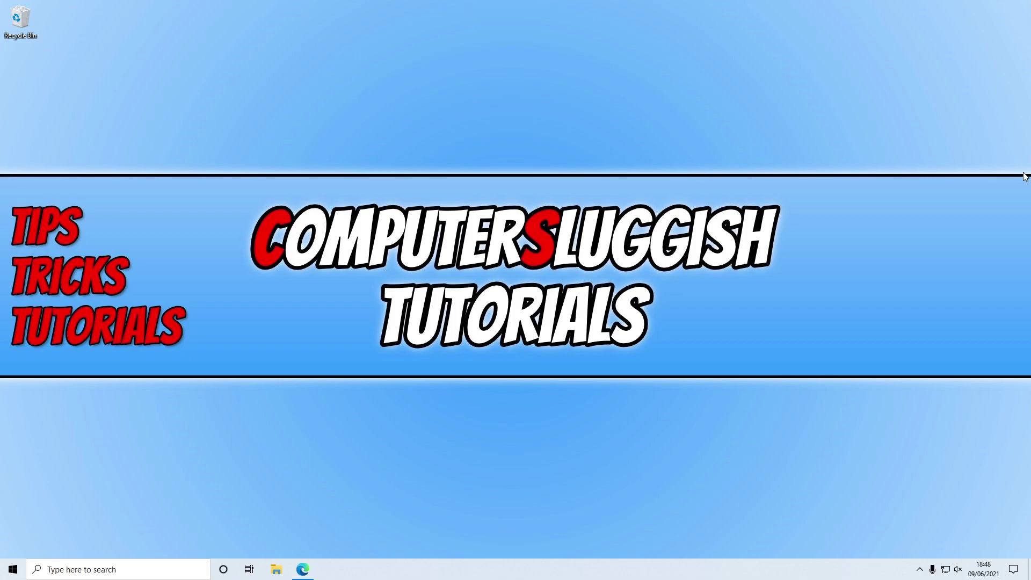
Restore the Microsoft Edge window showing the Epic Games Store page.
left_click(314, 571)
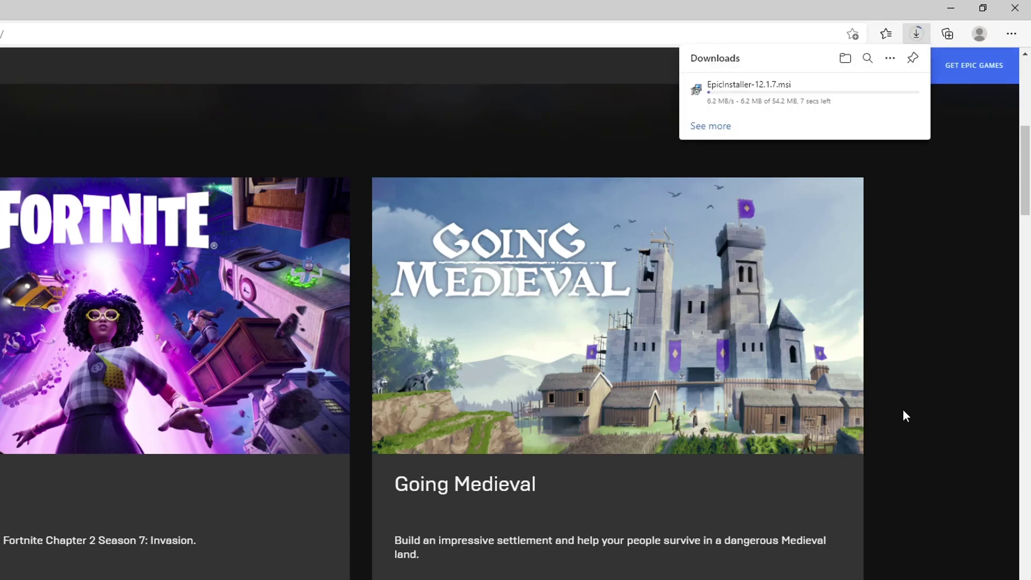
Open the downloaded EpicInstaller-12.1.7.msi to start the launcher setup.
scroll(941, 476, "down", 2)
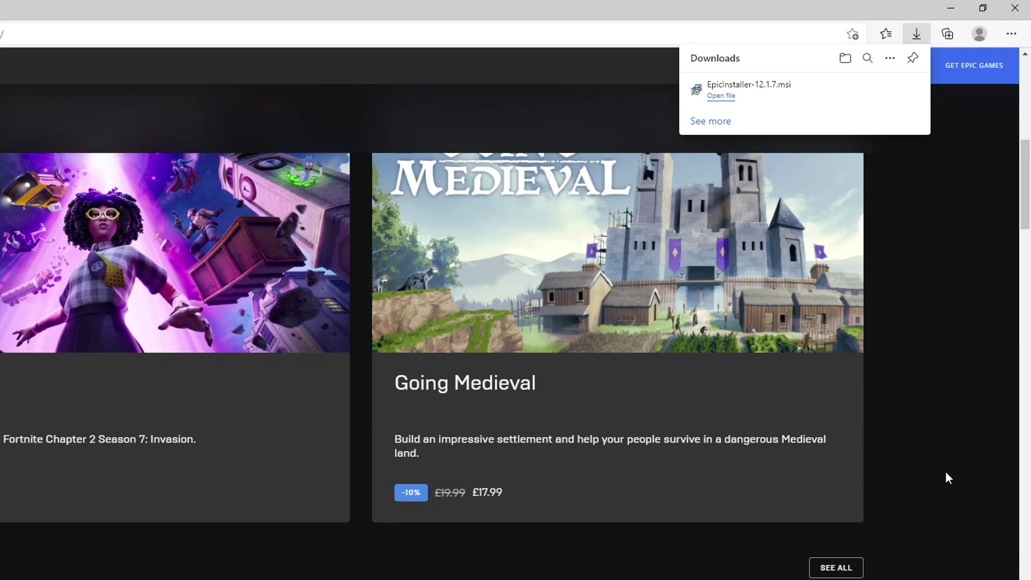
left_click(721, 96)
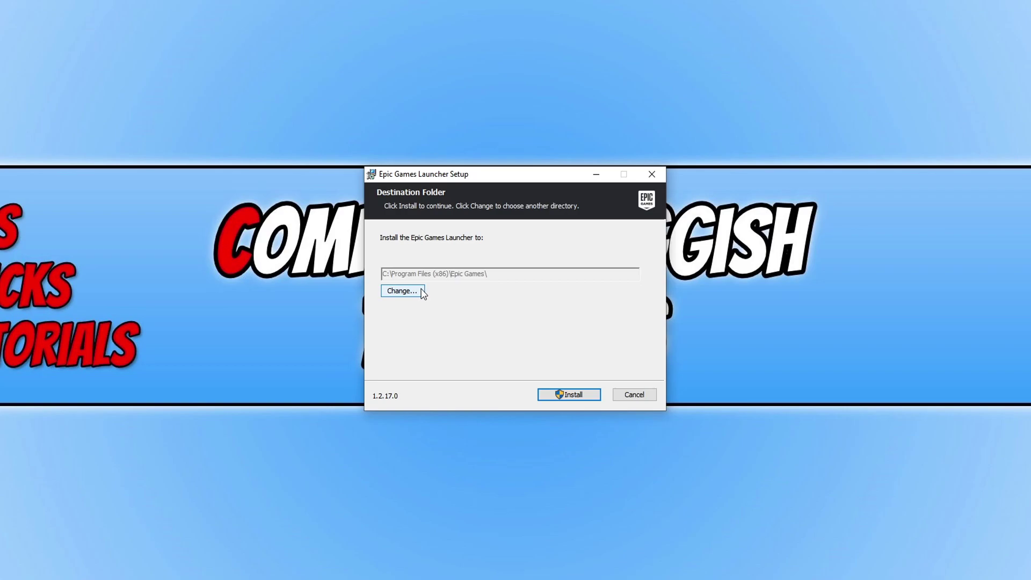
Install Epic Games Launcher into the default C:\Program Files (x86)\Epic Games\ folder.
left_click(591, 398)
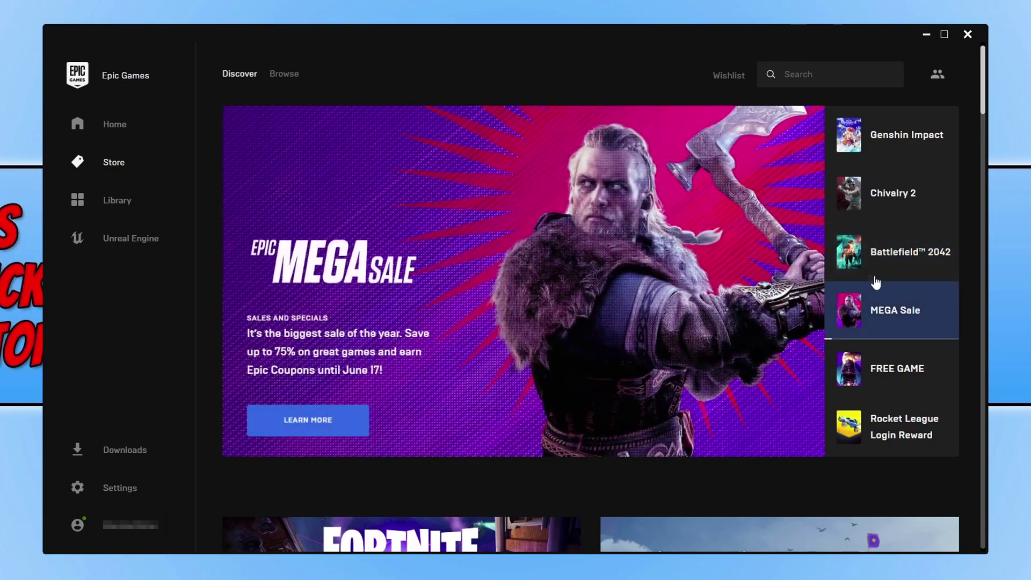
Bring Battlefield 2042 into the featured banner, then go to the Unreal Engine section.
left_click(902, 264)
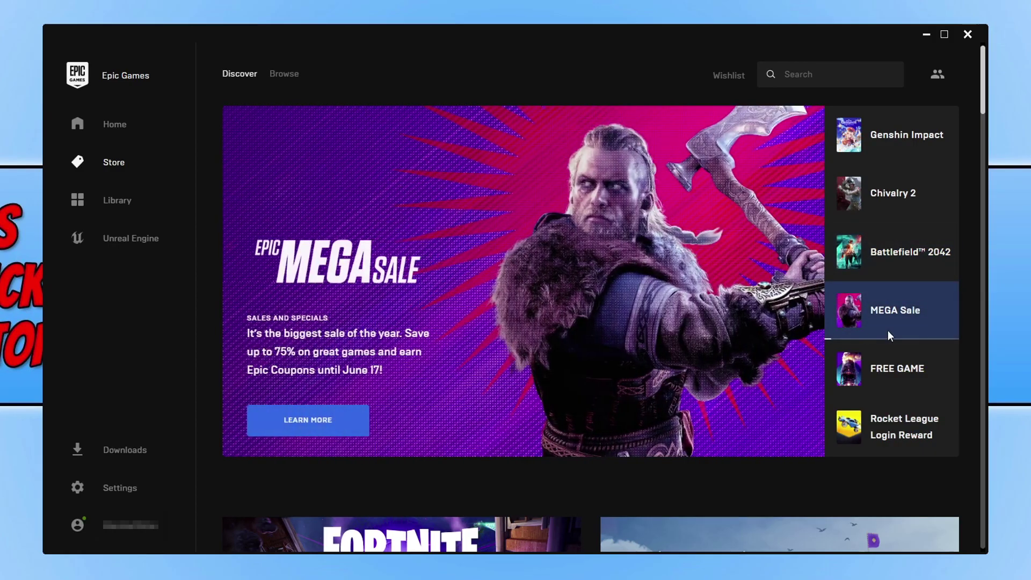
left_click(899, 265)
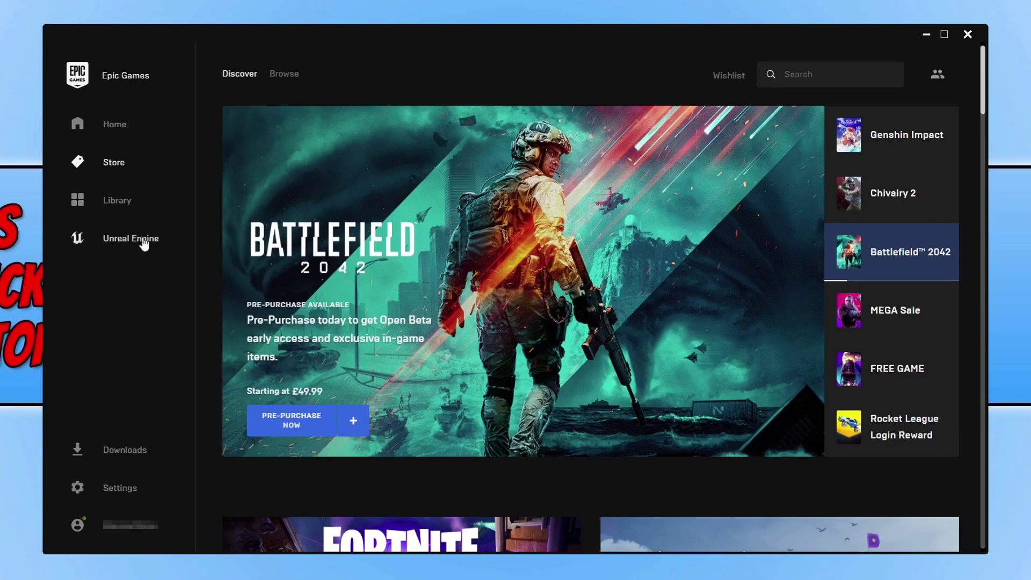
left_click(141, 241)
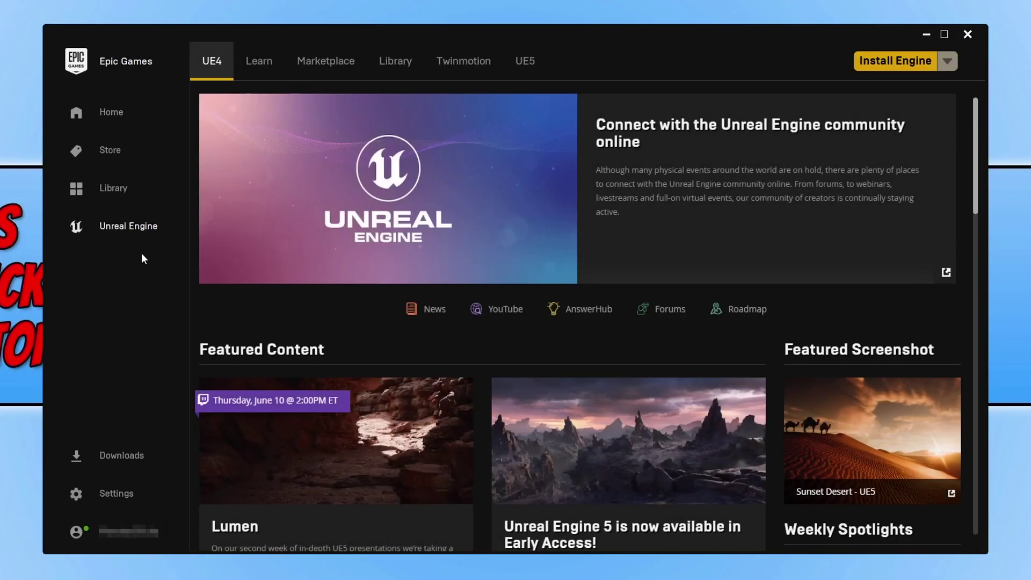
Switch to the UE5 page and request the Early Access download.
left_click(526, 60)
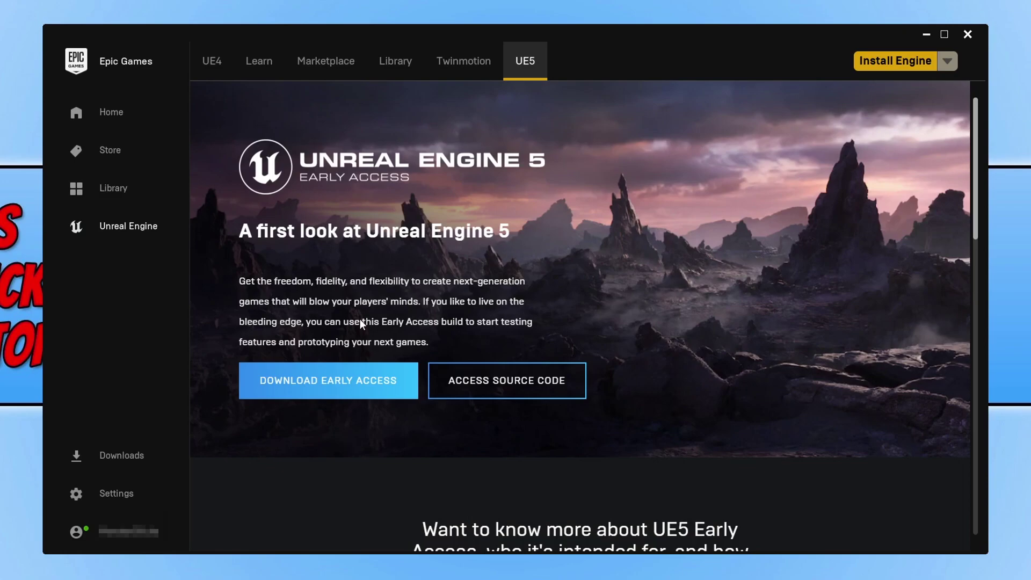
left_click(364, 382)
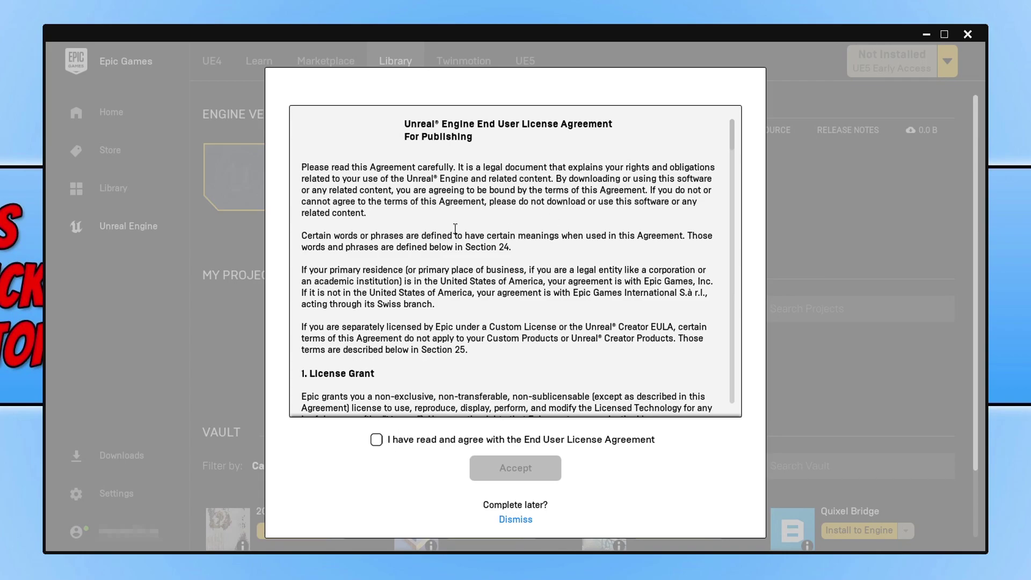
Accept the EULA and install 5.0.0 Early Access into G:\Games\Epic Games\UE5.
left_click(376, 440)
left_click(531, 472)
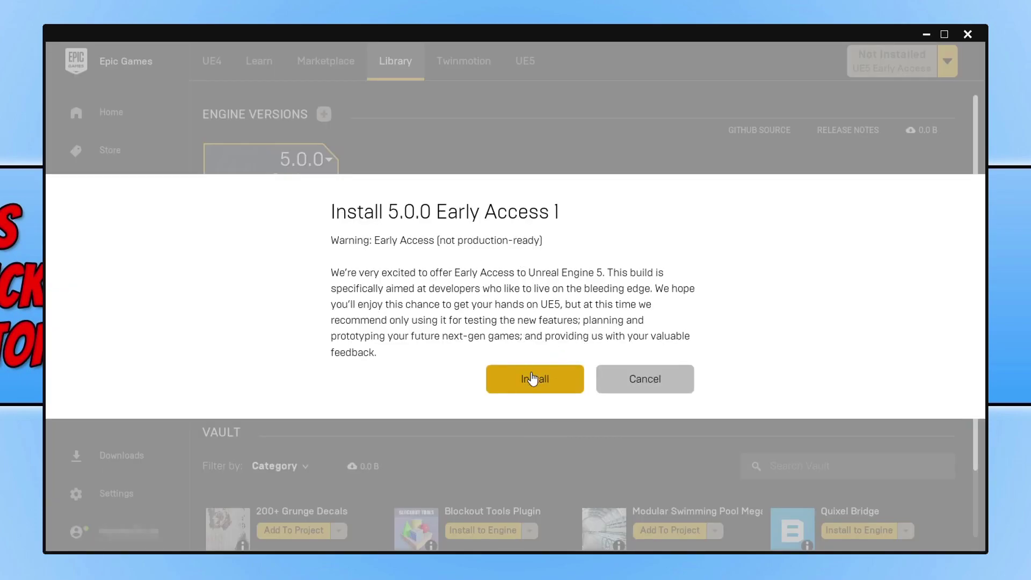
left_click(534, 380)
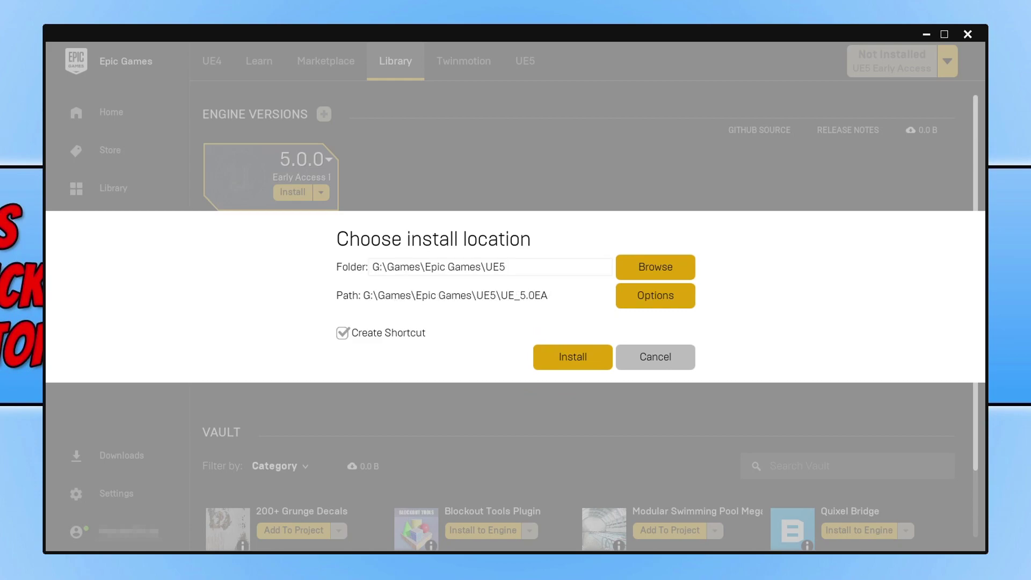
left_click(593, 356)
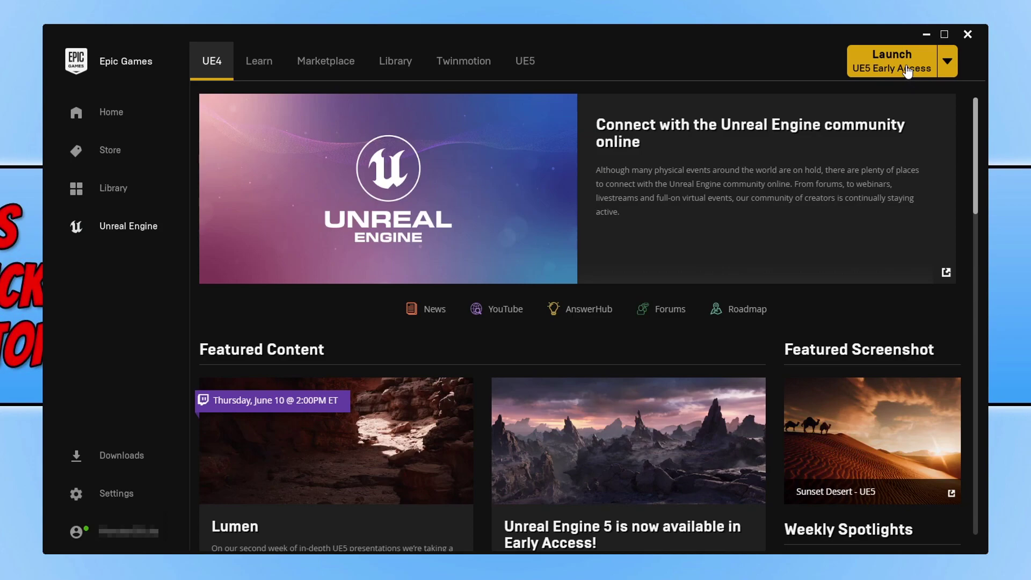
Launch the installed UE5 Early Access to open the Unreal Project Browser.
left_click(908, 72)
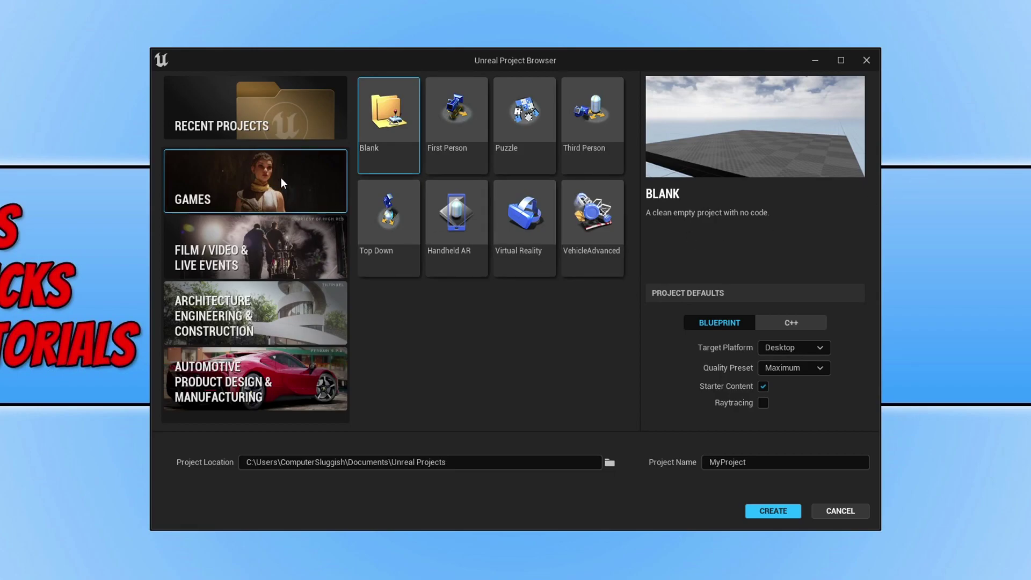
Browse the Film, Architecture and Automotive template categories, then return to Games.
left_click(288, 253)
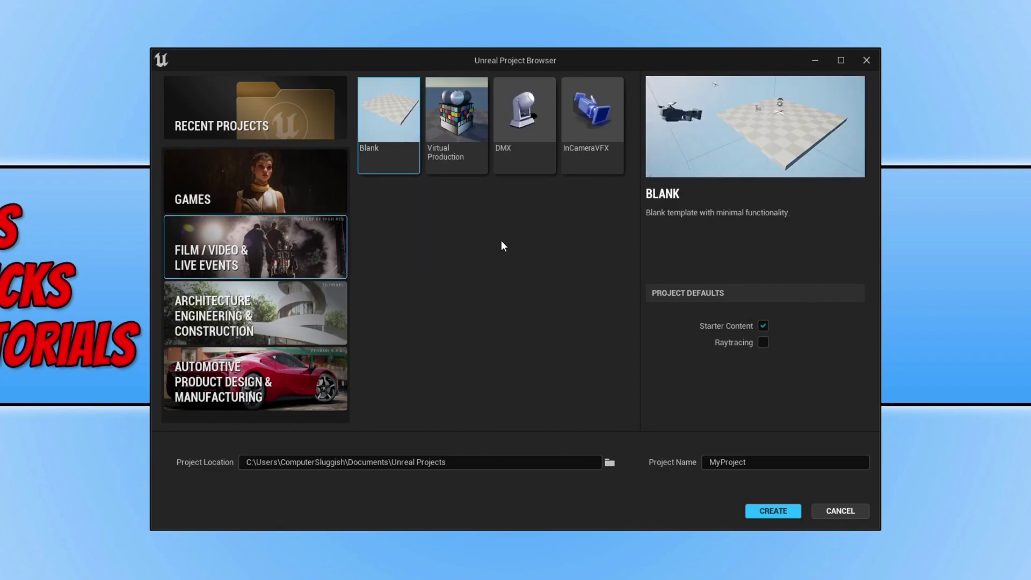
left_click(286, 321)
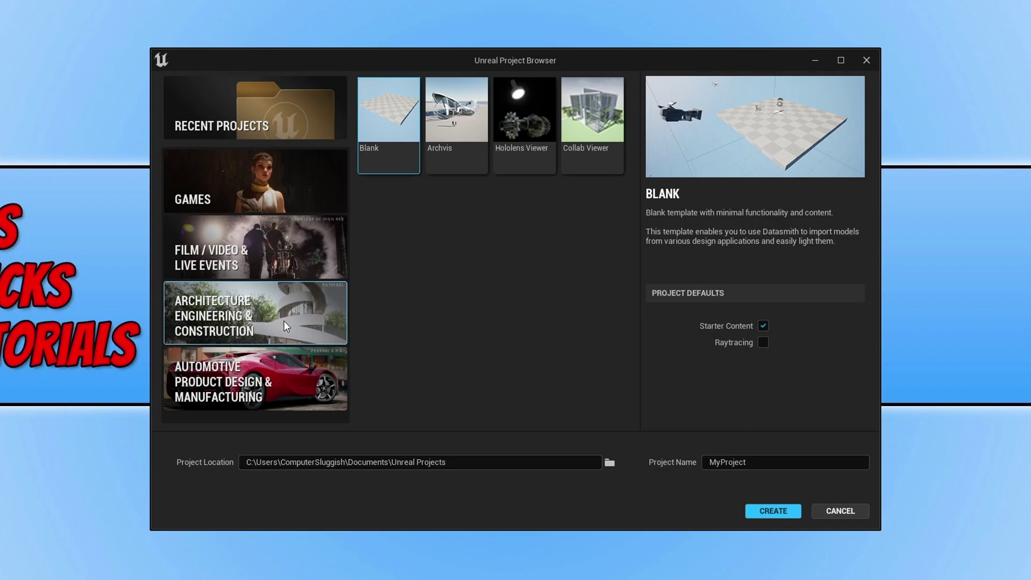
left_click(282, 385)
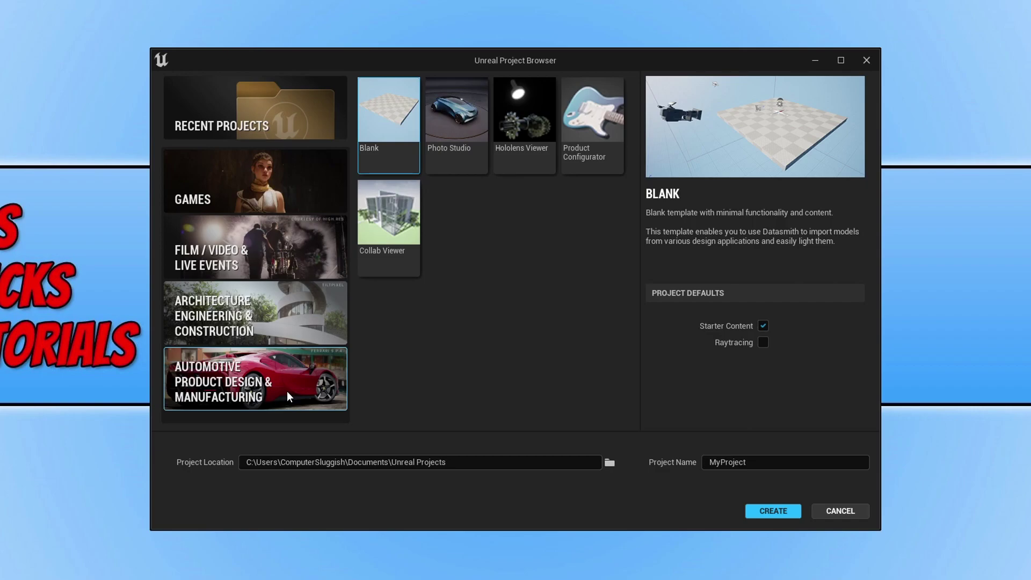
left_click(262, 175)
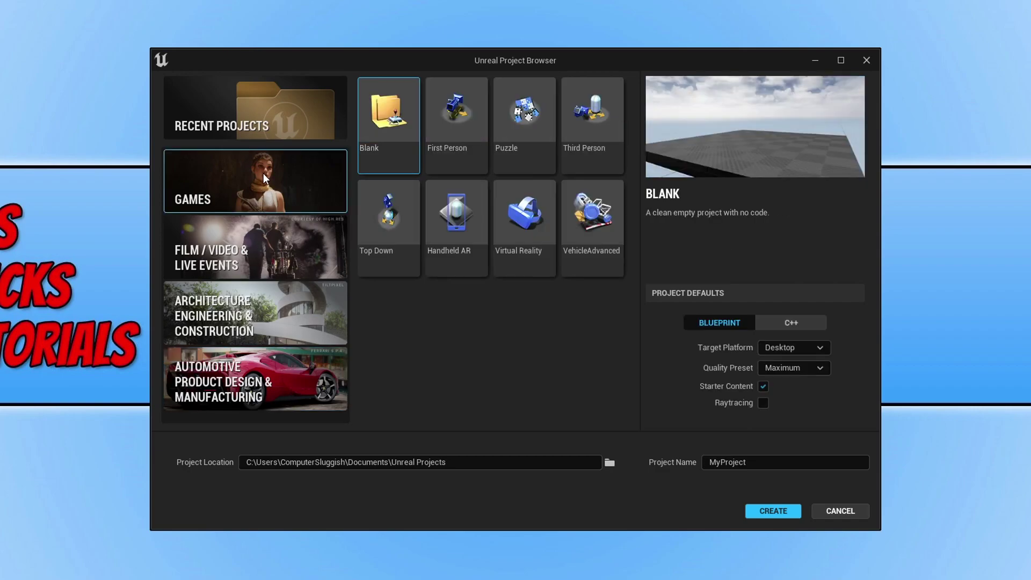
Compare the Games templates, pick First Person, and focus the project name field.
left_click(457, 124)
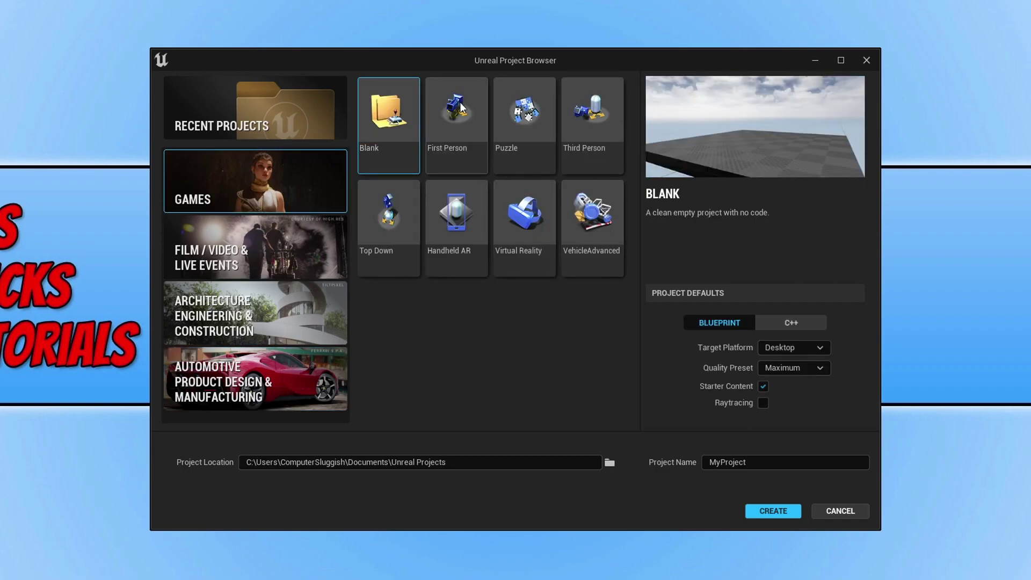
left_click(530, 119)
left_click(590, 132)
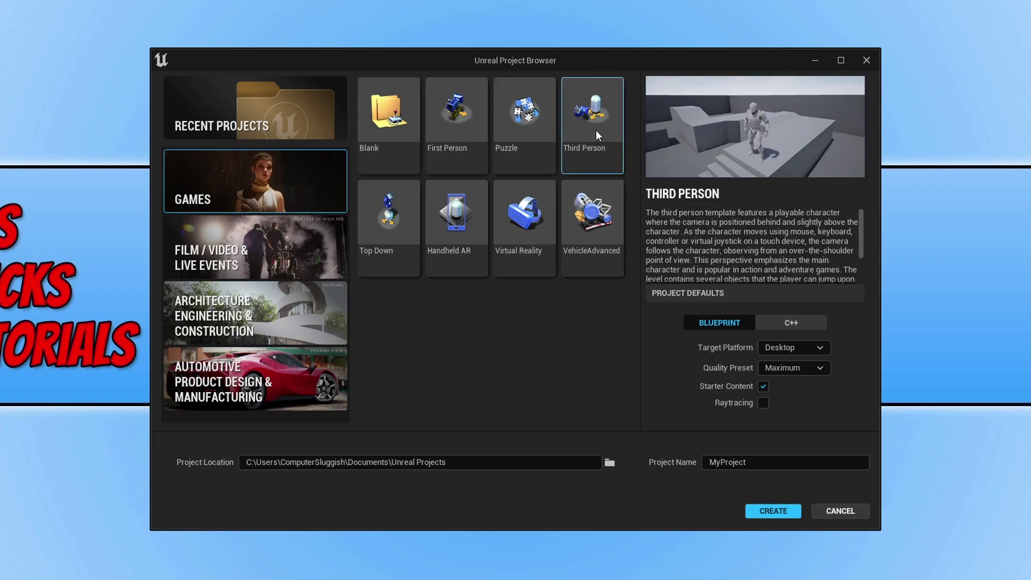
left_click(599, 236)
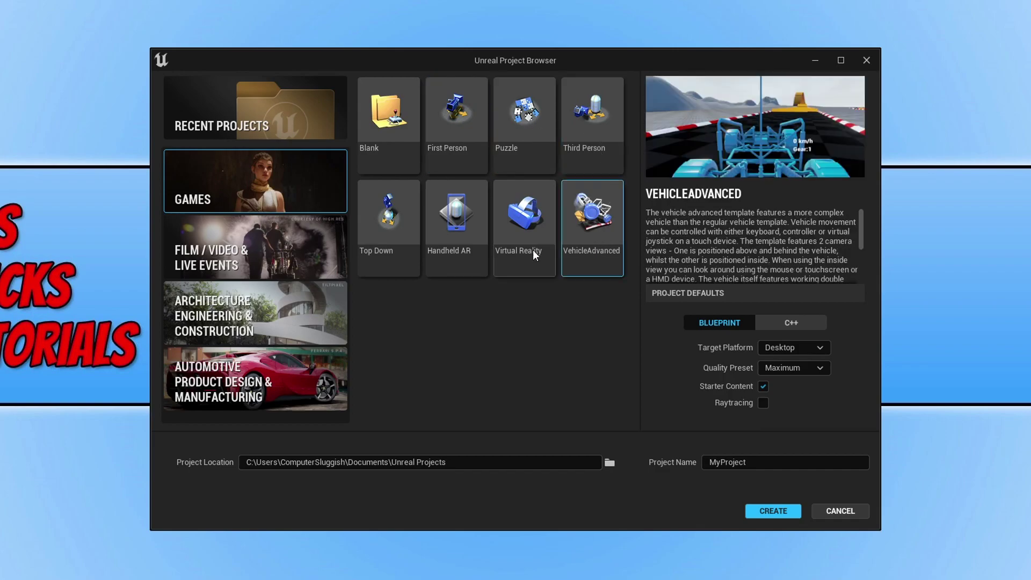
left_click(461, 227)
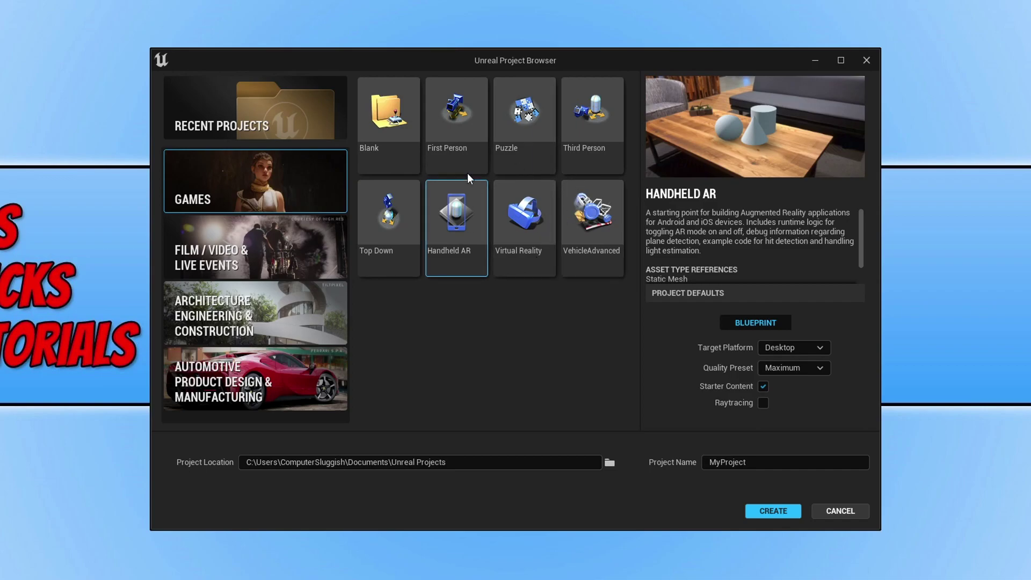
left_click(449, 117)
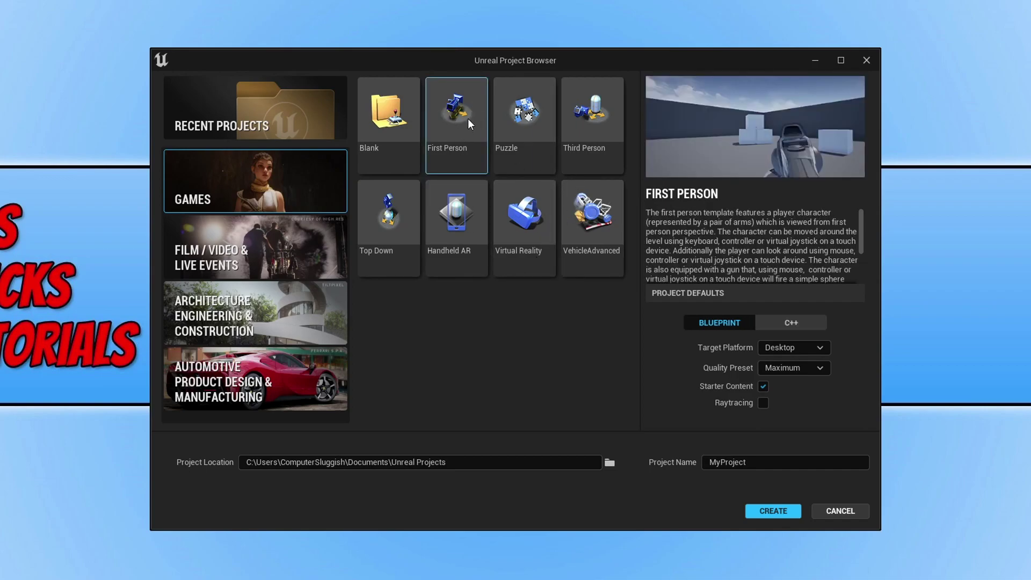
left_click(779, 462)
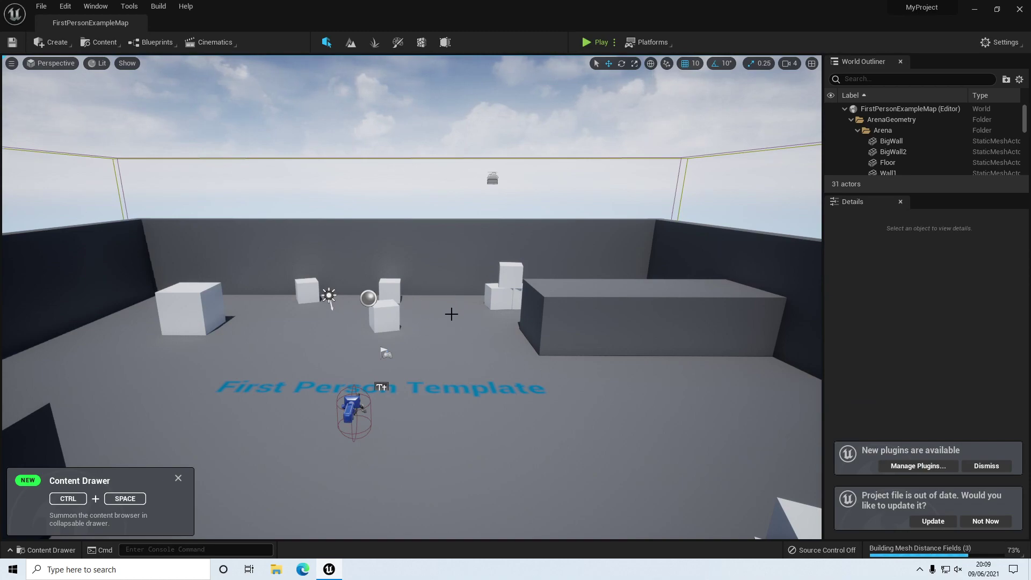
Dolly the viewport camera out and back in over FirstPersonExampleMap.
scroll(411, 391, "down", 8)
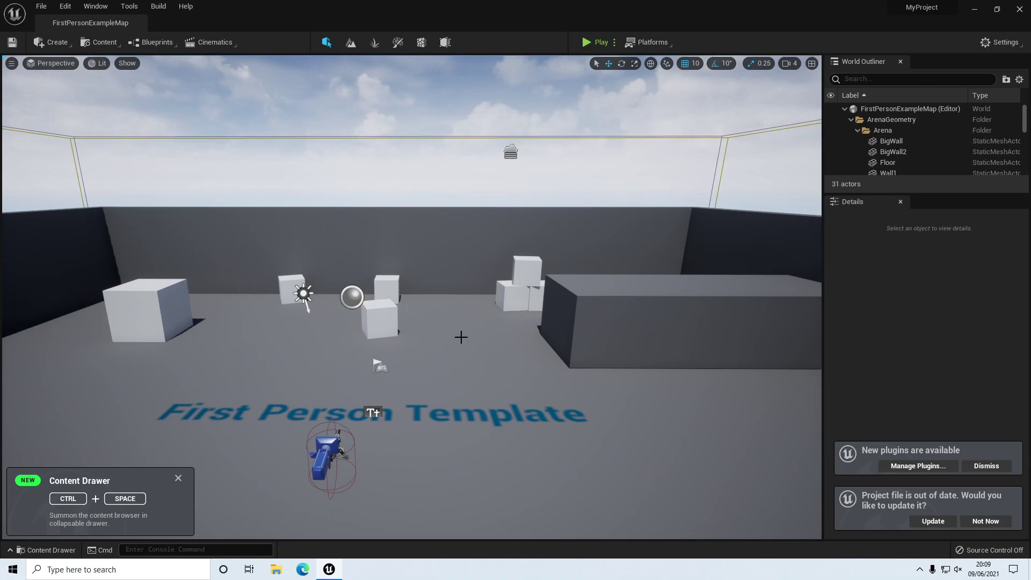
scroll(528, 269, "up", 2)
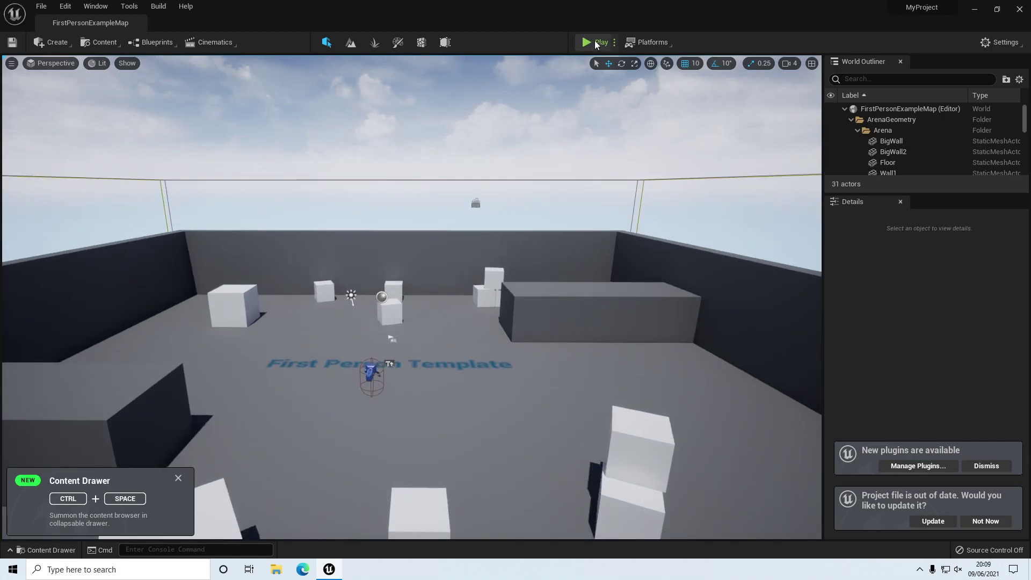
Start Play In Editor and walk to the boxes and the First Person Template floor text.
left_click(594, 42)
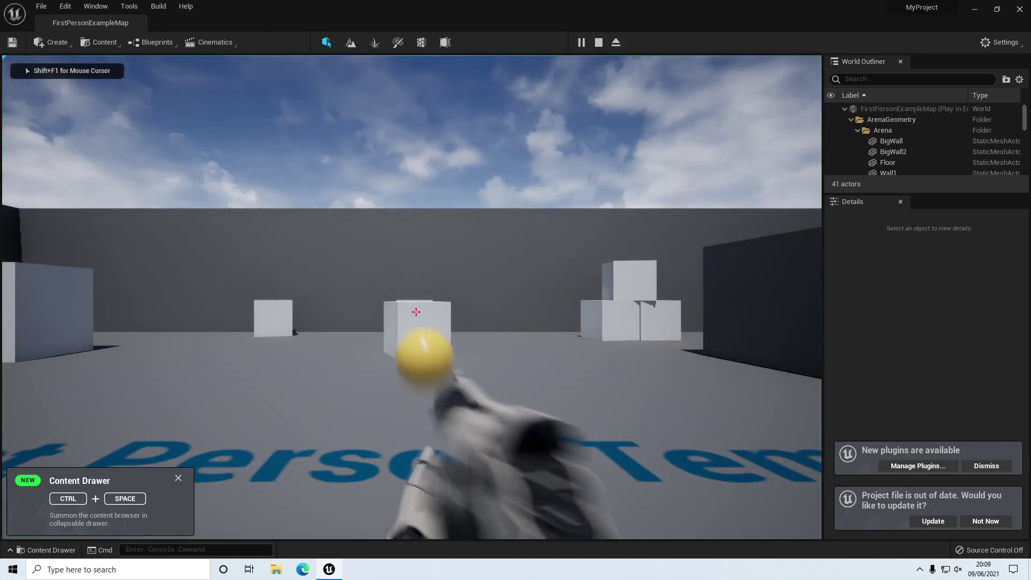
key("w")
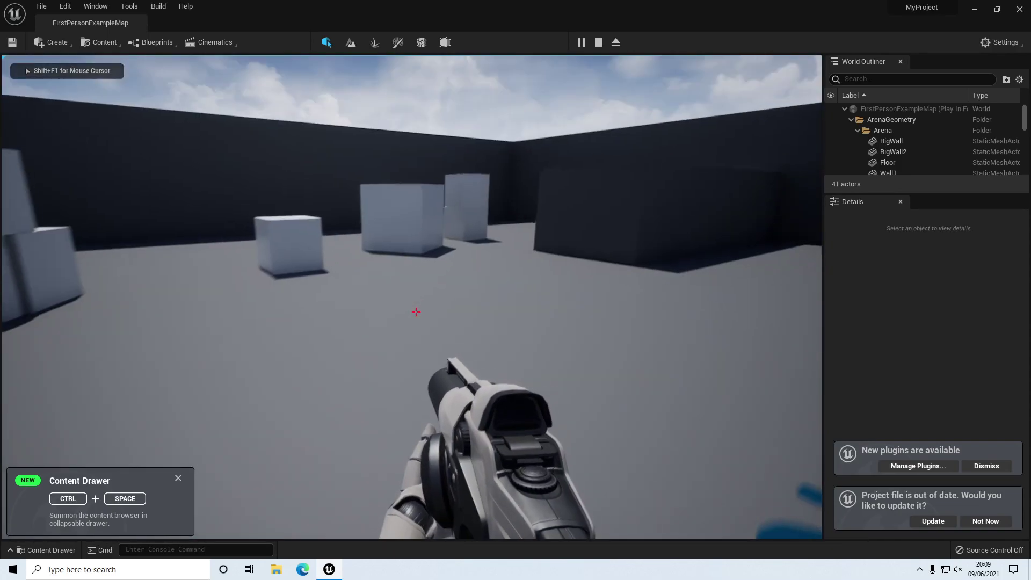
key("w")
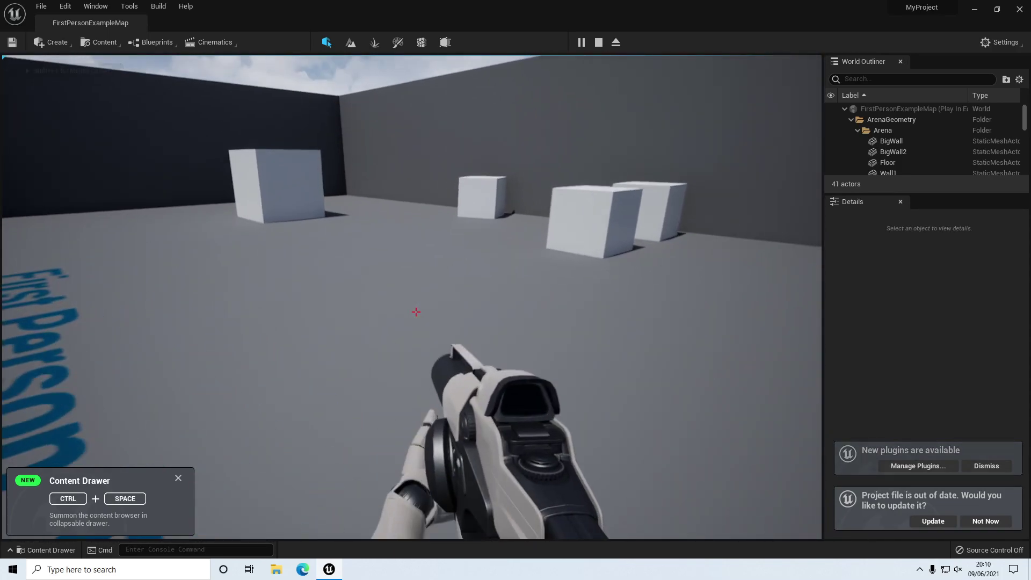
key("w")
key("w")
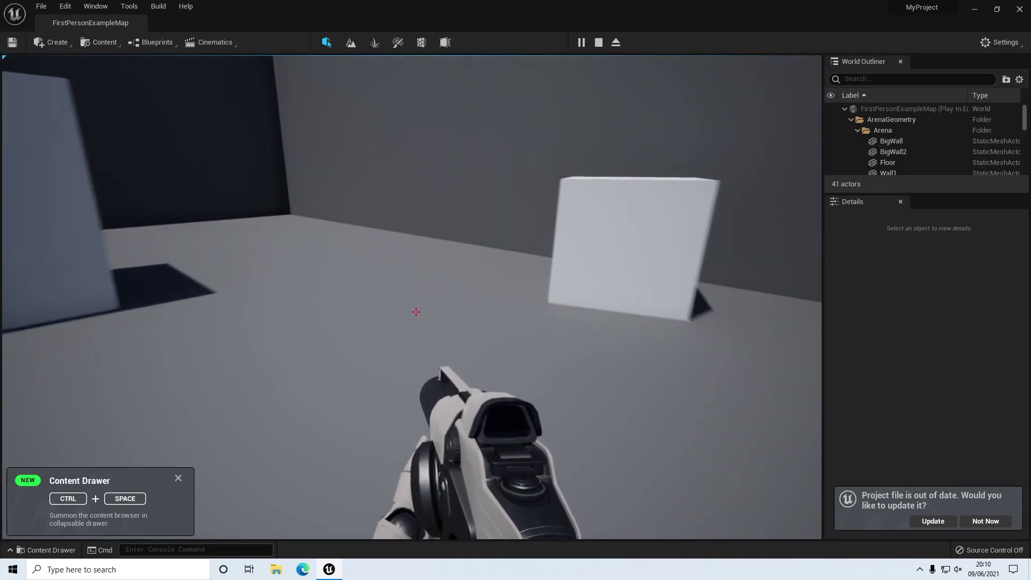
key("w")
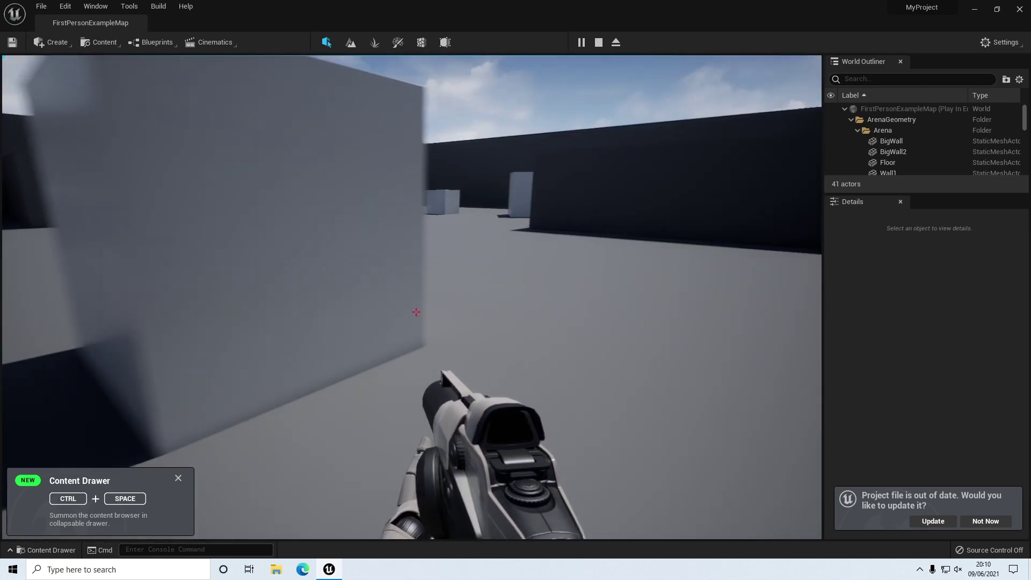
key("w")
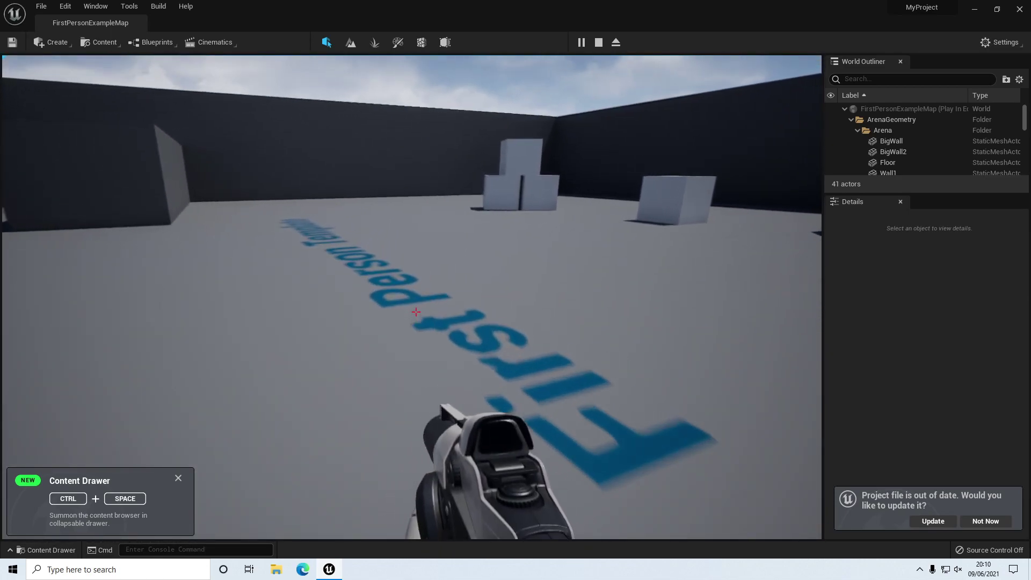
key("w")
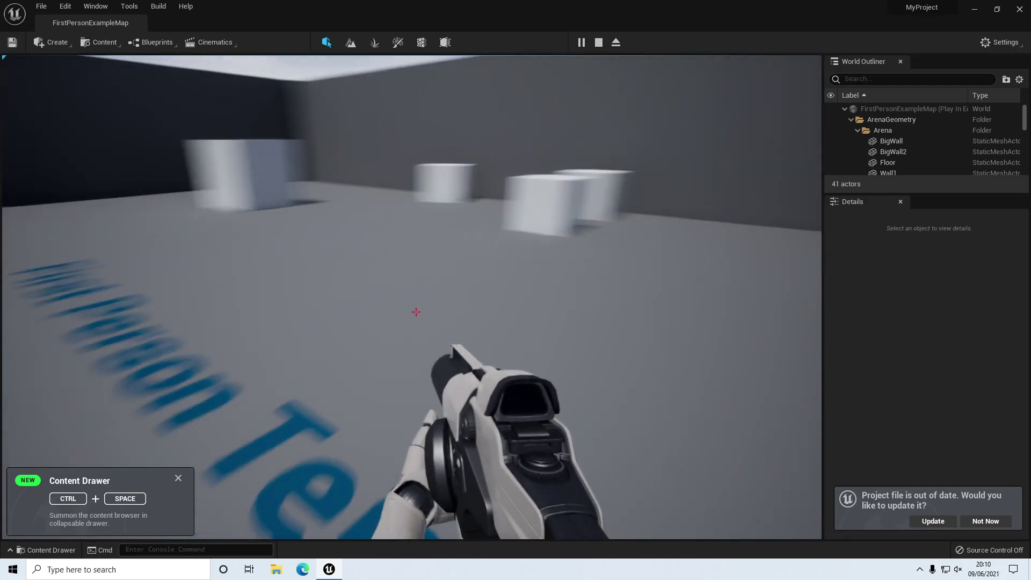
key("w")
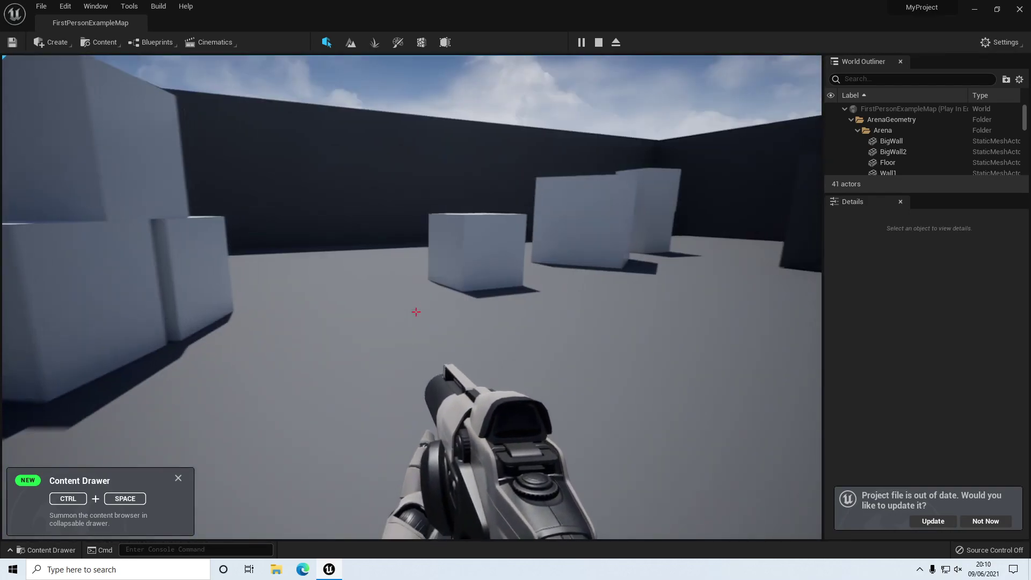
Keep exploring the arena, moving around the white boxes and the dark wall.
key("s")
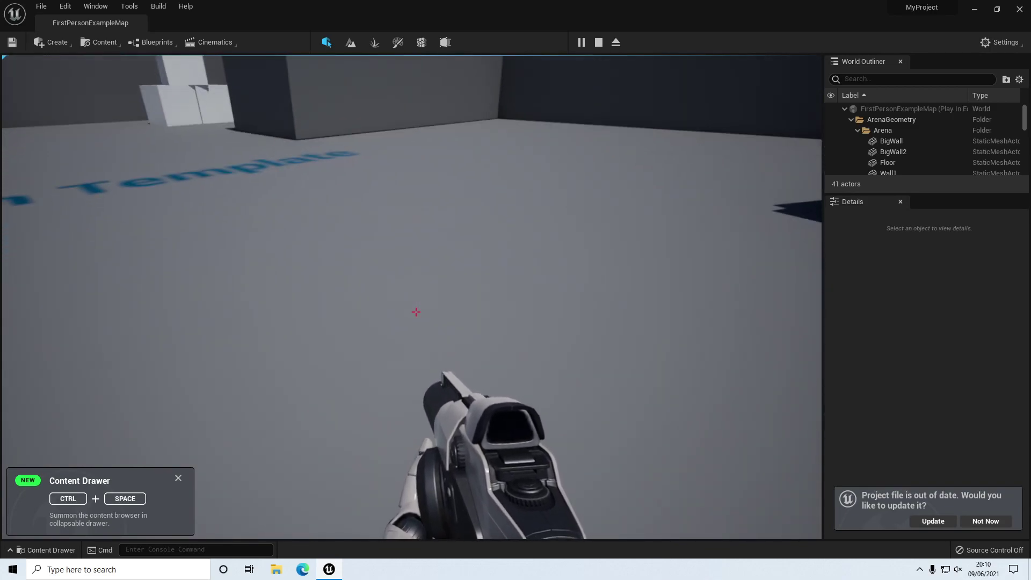
key("w")
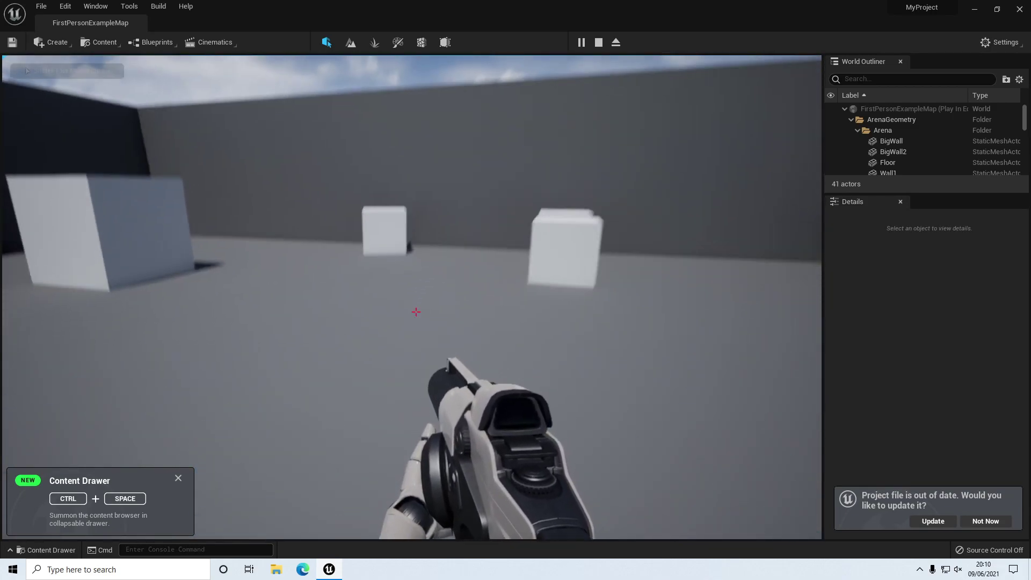
key("s")
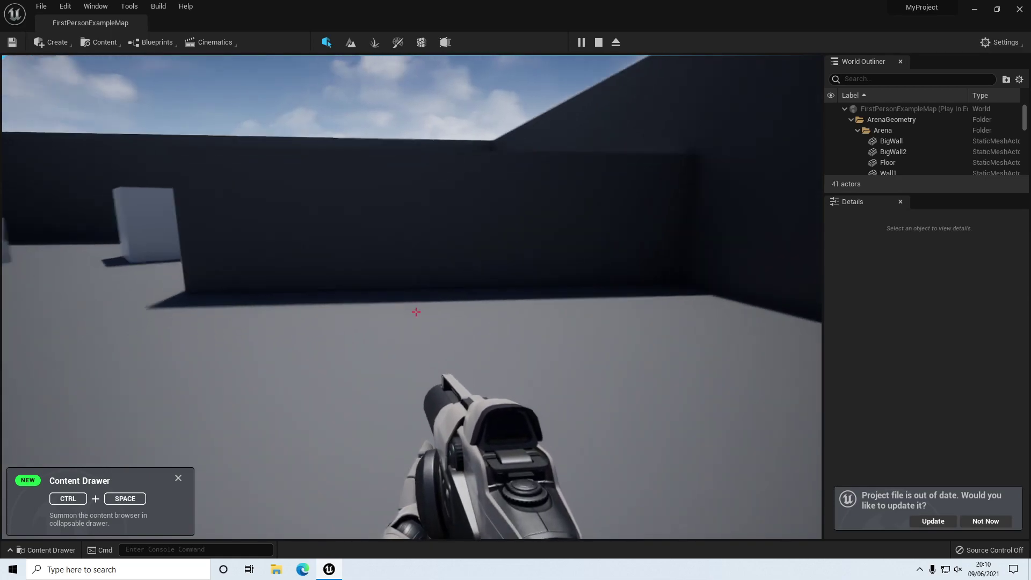
key("w")
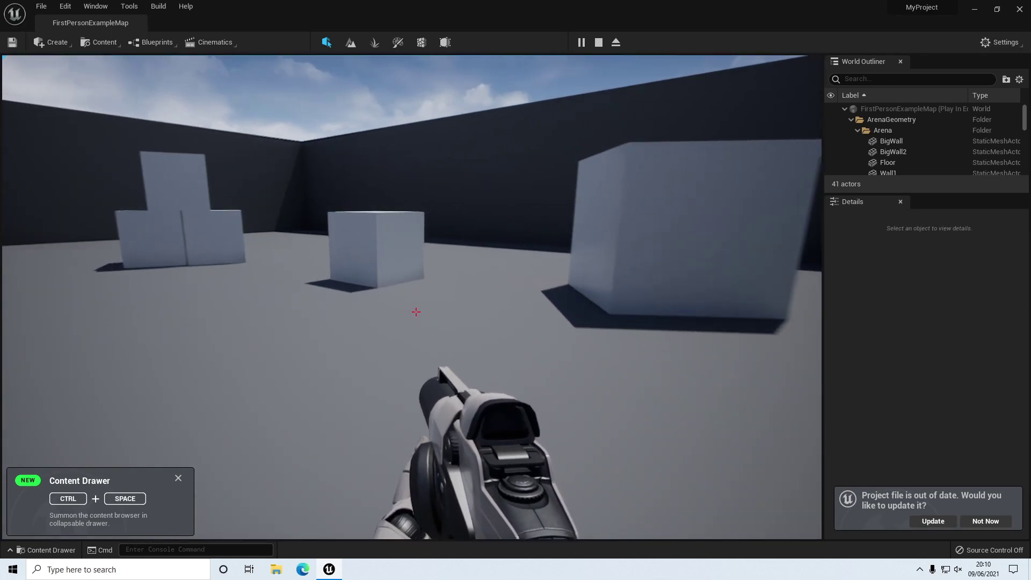
key("w")
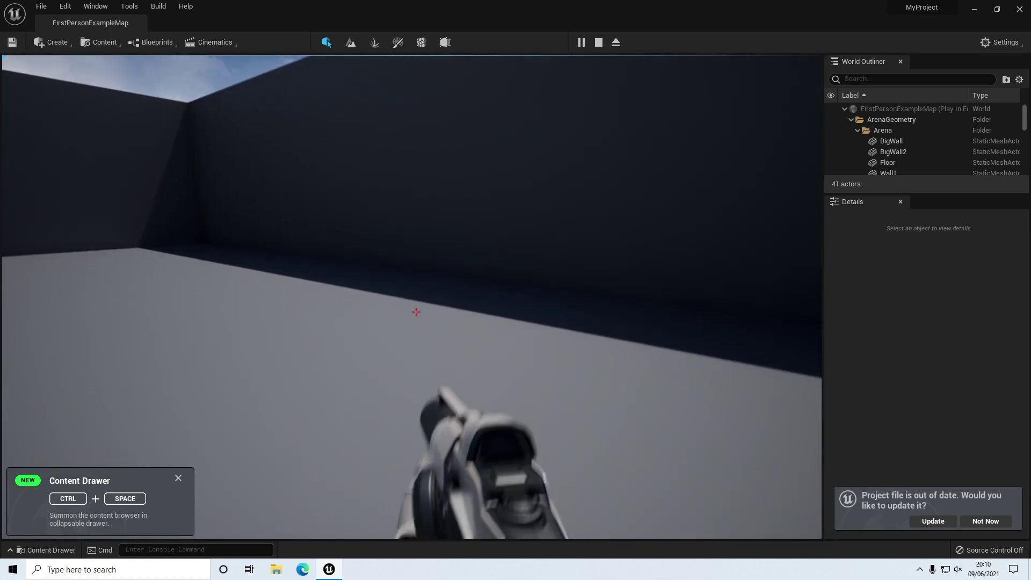
key("w")
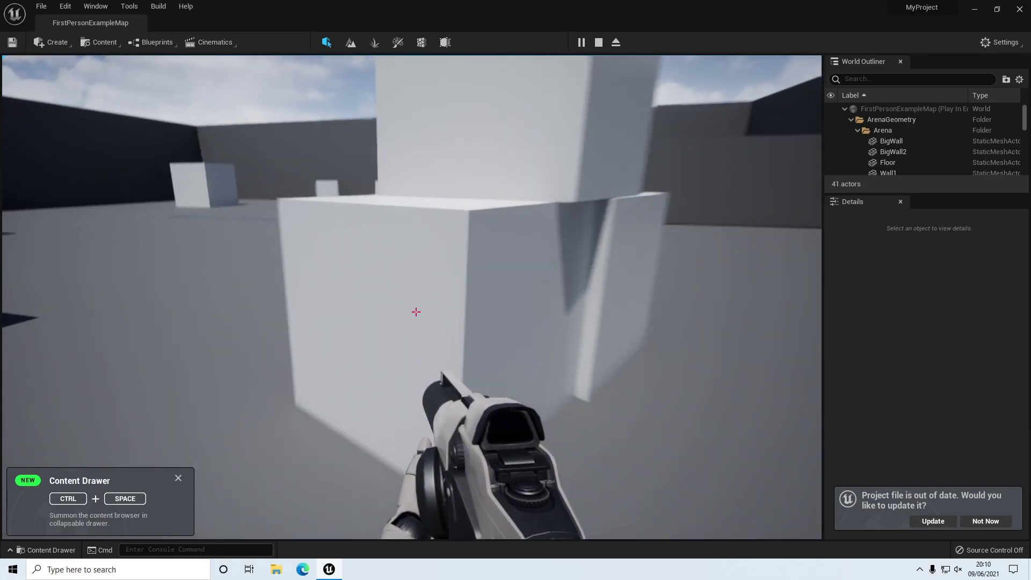
key("w")
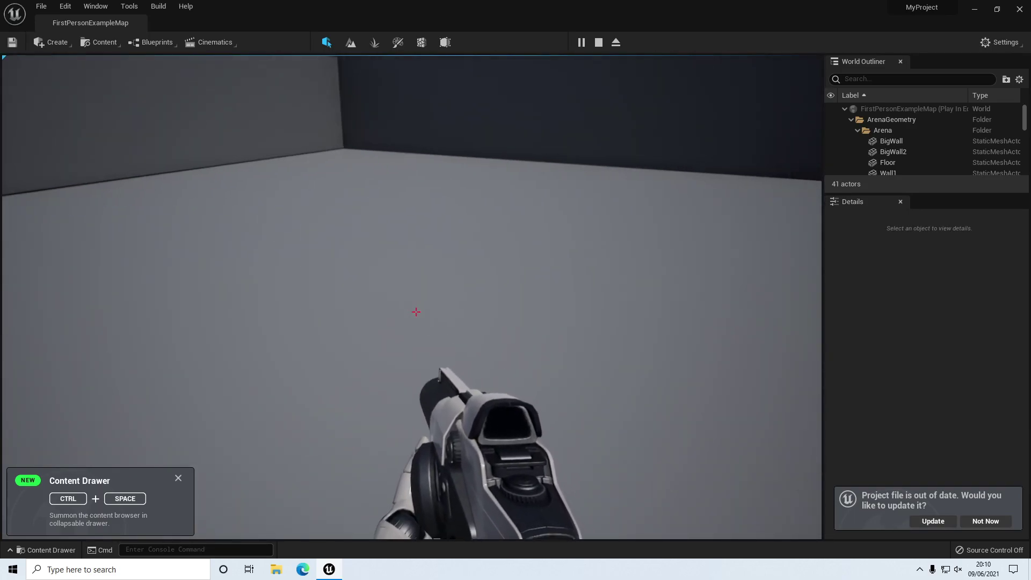
key("w")
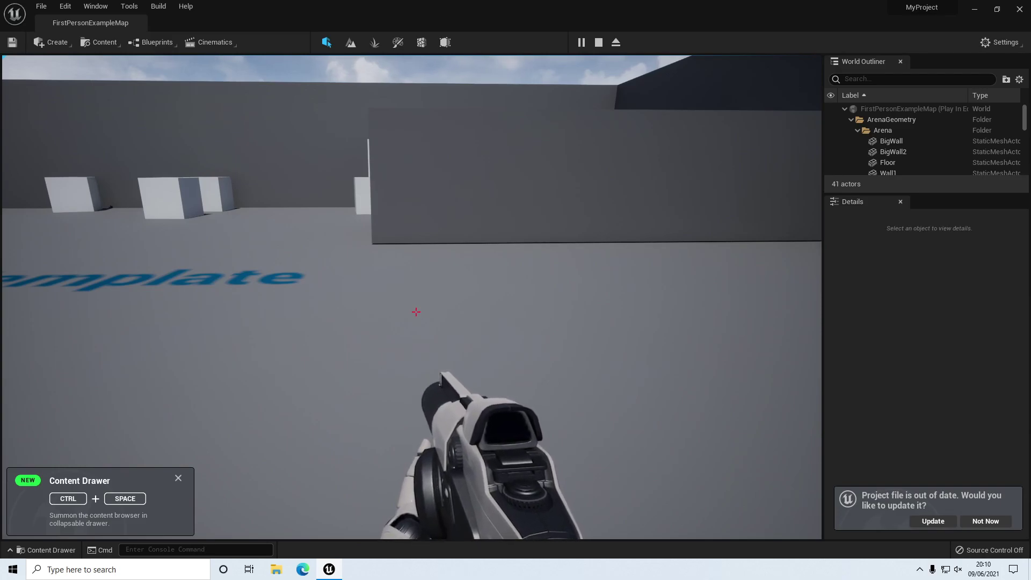
key("w")
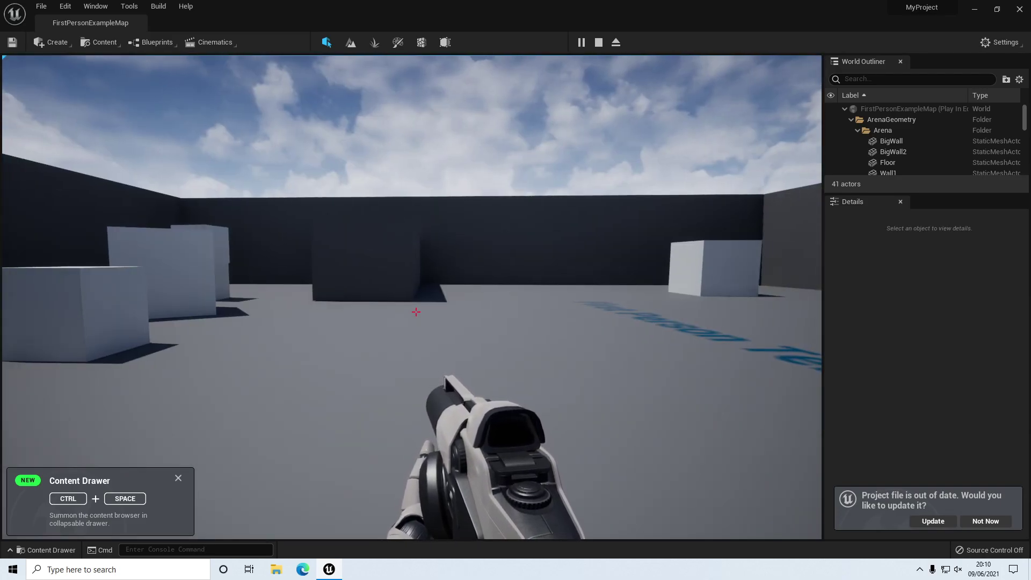